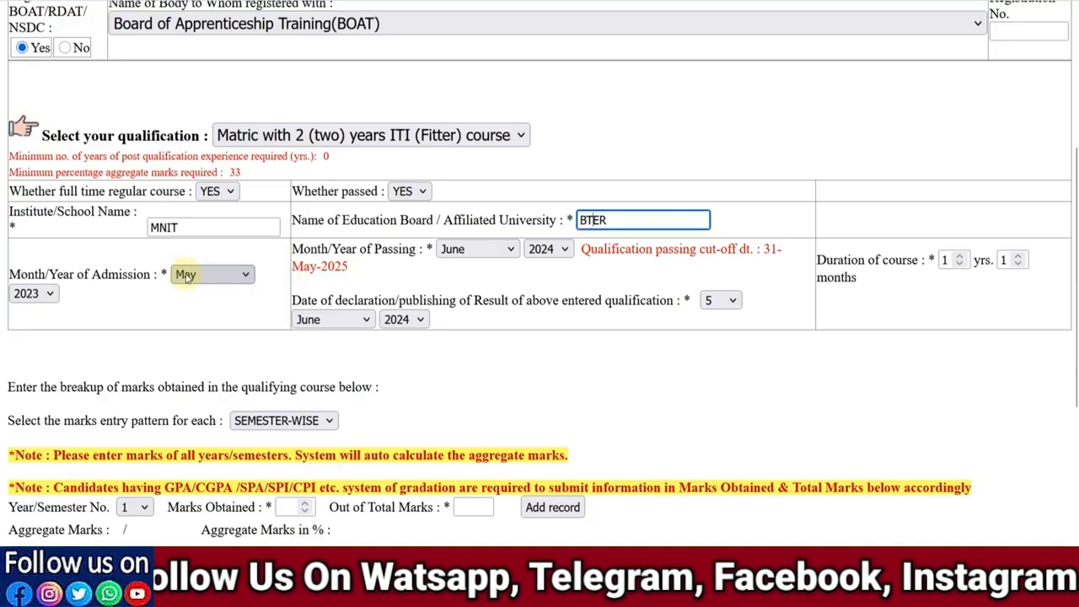
Set the year of admission for the ITI (Fitter) qualification to 2022
{"action": "left_click", "coordinate": [234, 275]}
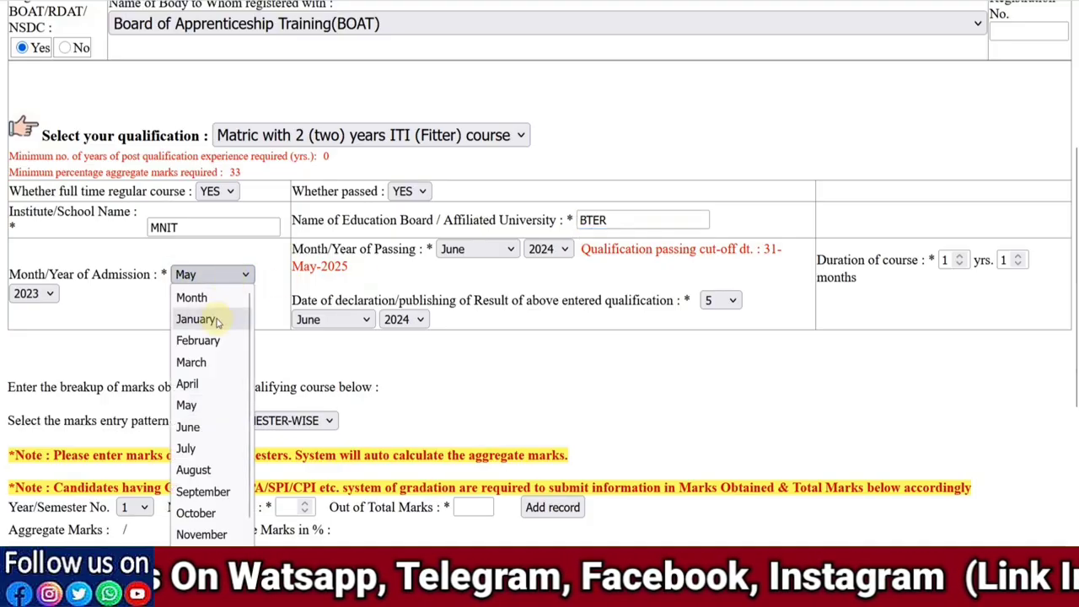
{"action": "left_click", "coordinate": [50, 293]}
{"action": "left_click", "coordinate": [50, 291]}
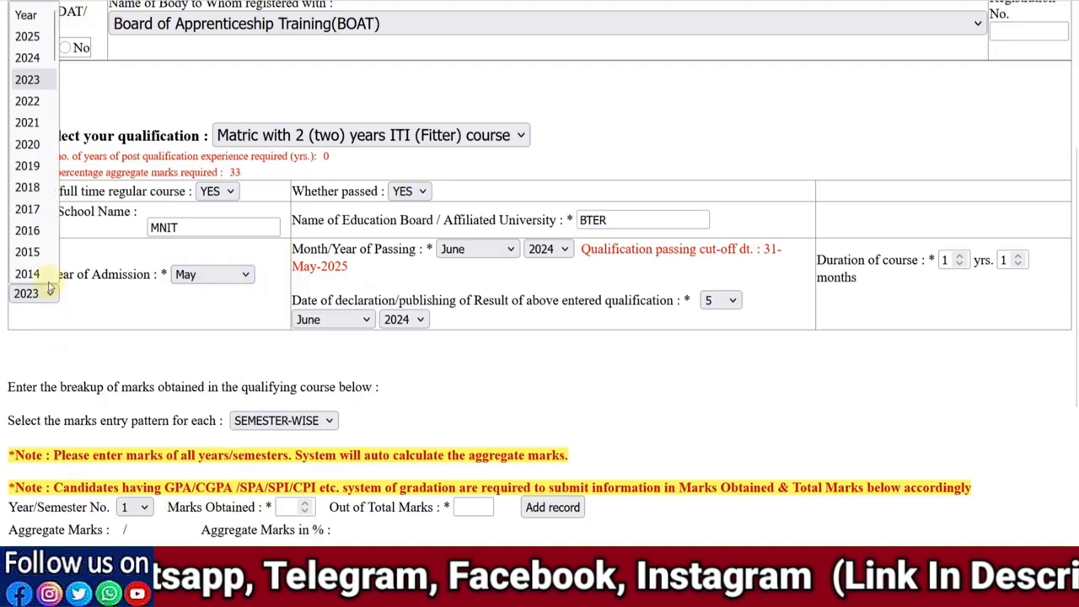
{"action": "left_click", "coordinate": [27, 100]}
{"action": "scroll", "coordinate": [144, 212], "scroll_direction": "up", "scroll_amount": 3}
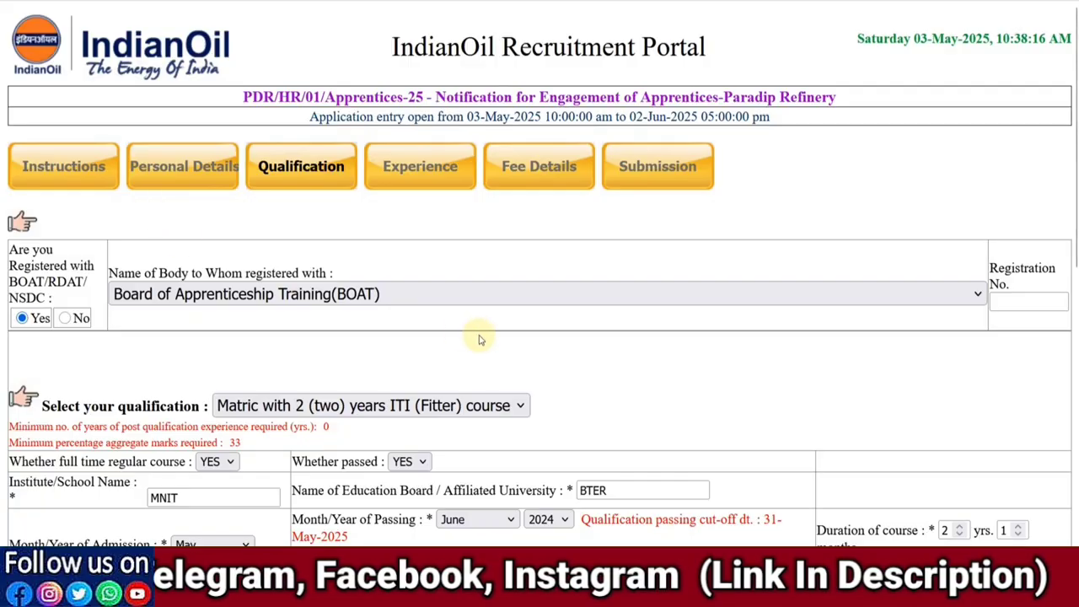
{"action": "scroll", "coordinate": [479, 340], "scroll_direction": "down", "scroll_amount": 3}
{"action": "left_click", "coordinate": [541, 250]}
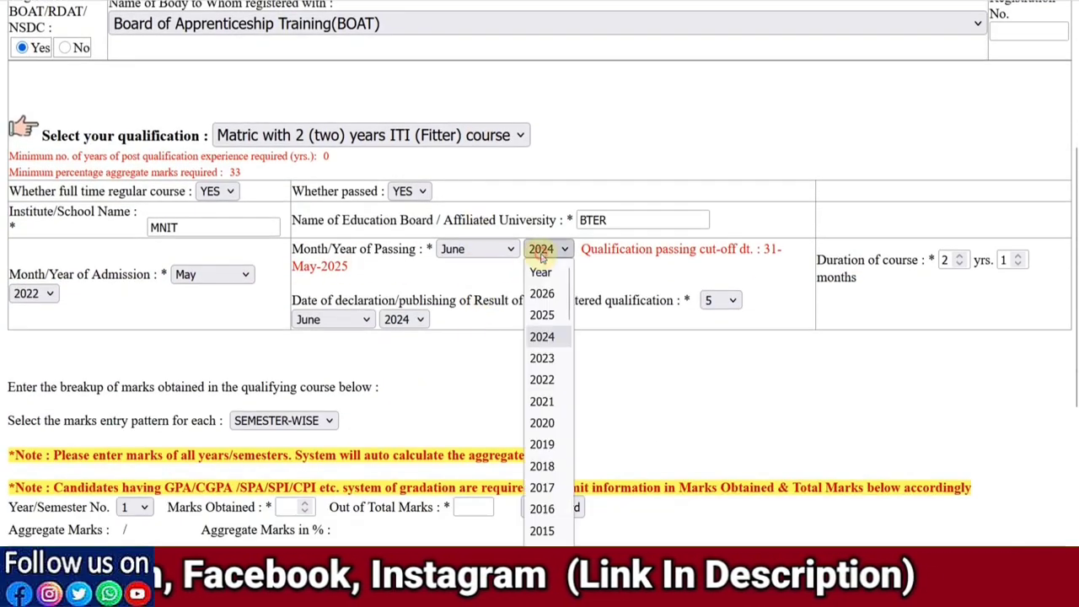
{"action": "left_click", "coordinate": [475, 250]}
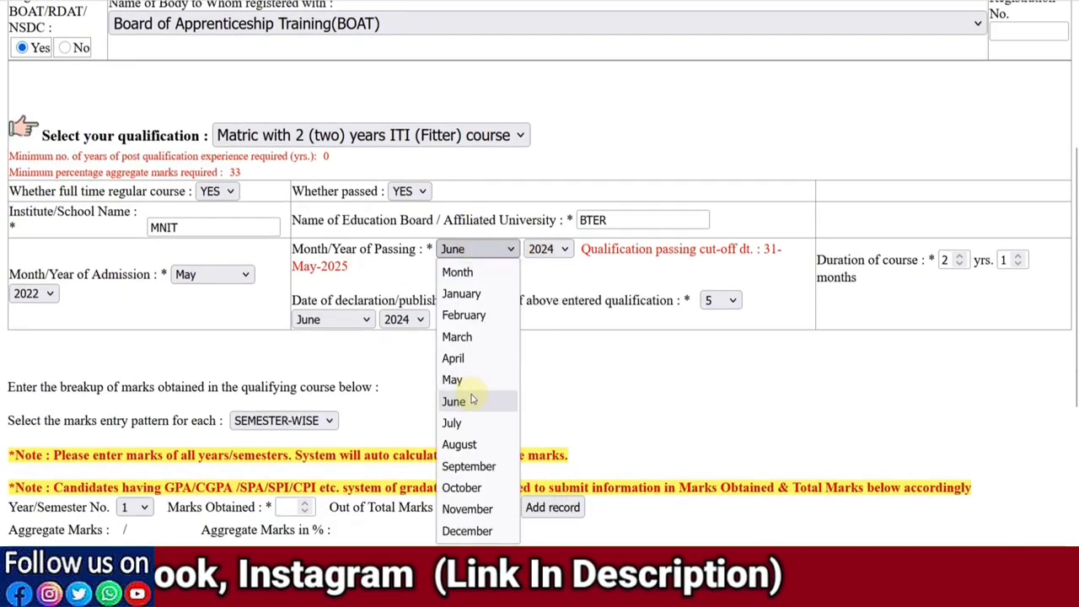
{"action": "left_click", "coordinate": [548, 287]}
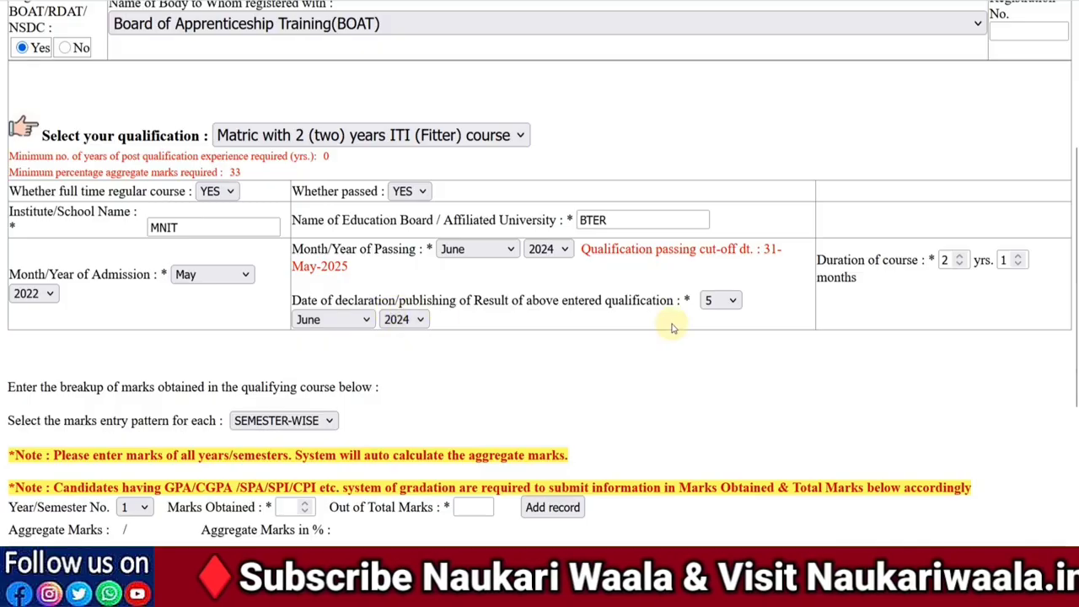
{"action": "left_click", "coordinate": [718, 300]}
{"action": "left_click", "coordinate": [401, 319]}
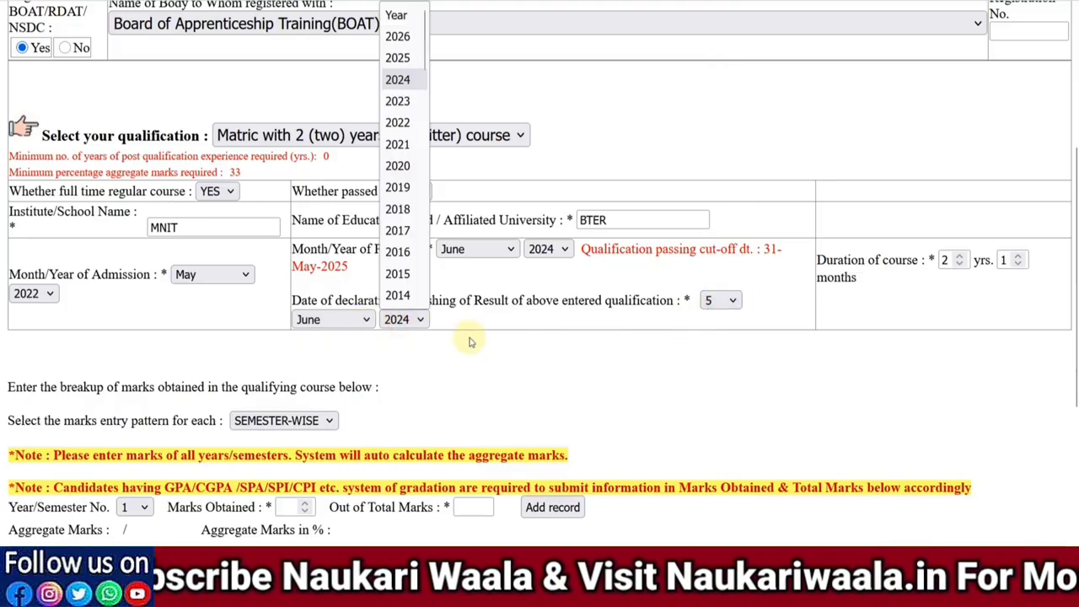
{"action": "left_click", "coordinate": [471, 342]}
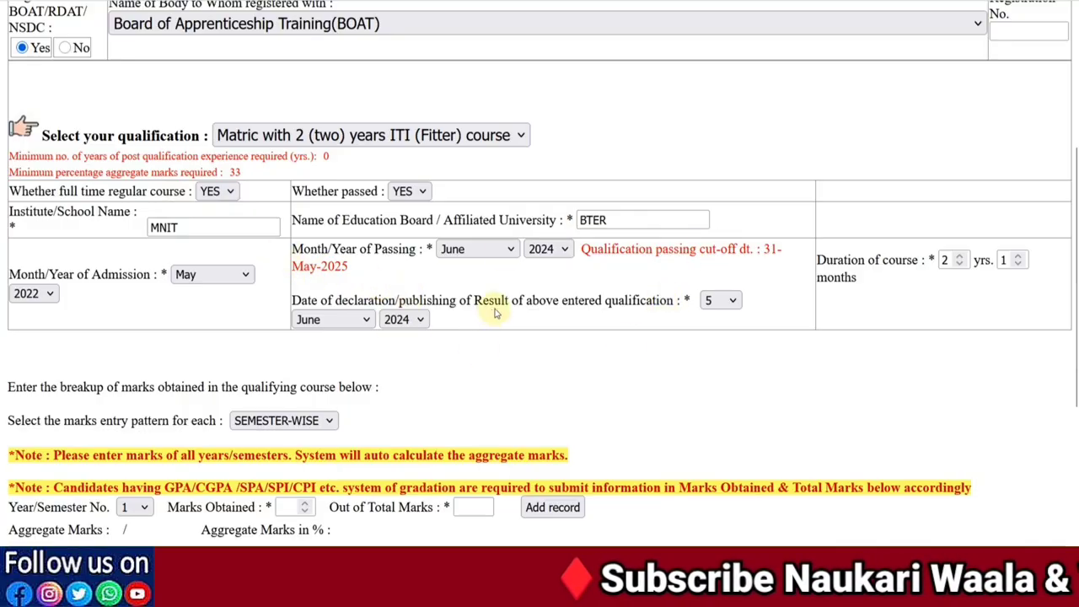
Choose SEMESTER-WISE as the marks entry pattern for the qualifying course
{"action": "scroll", "coordinate": [496, 313], "scroll_direction": "down", "scroll_amount": 1}
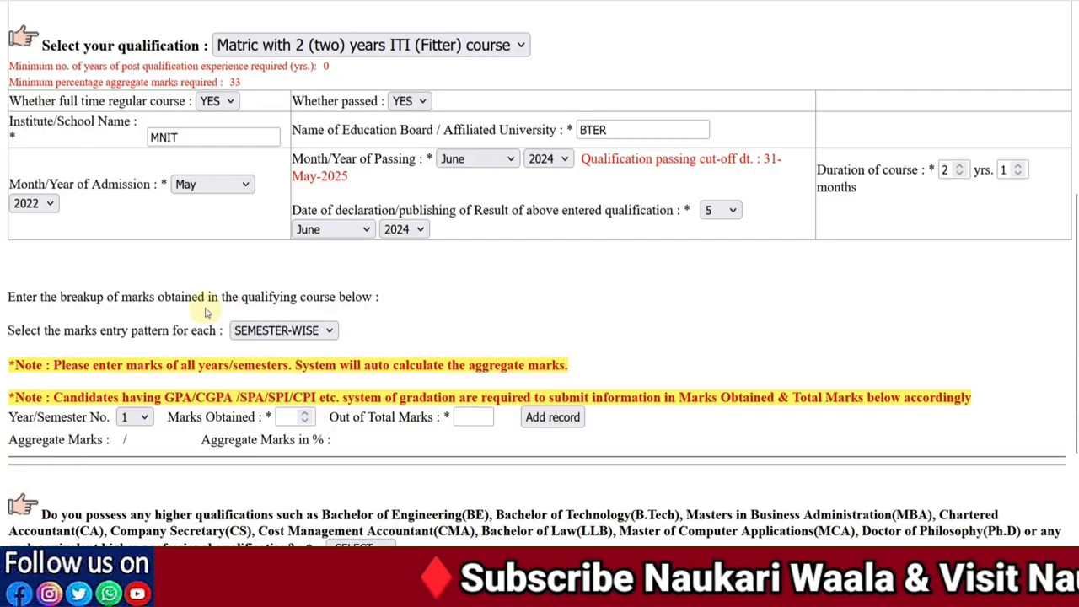
{"action": "left_click_drag", "start_coordinate": [262, 299], "coordinate": [312, 300]}
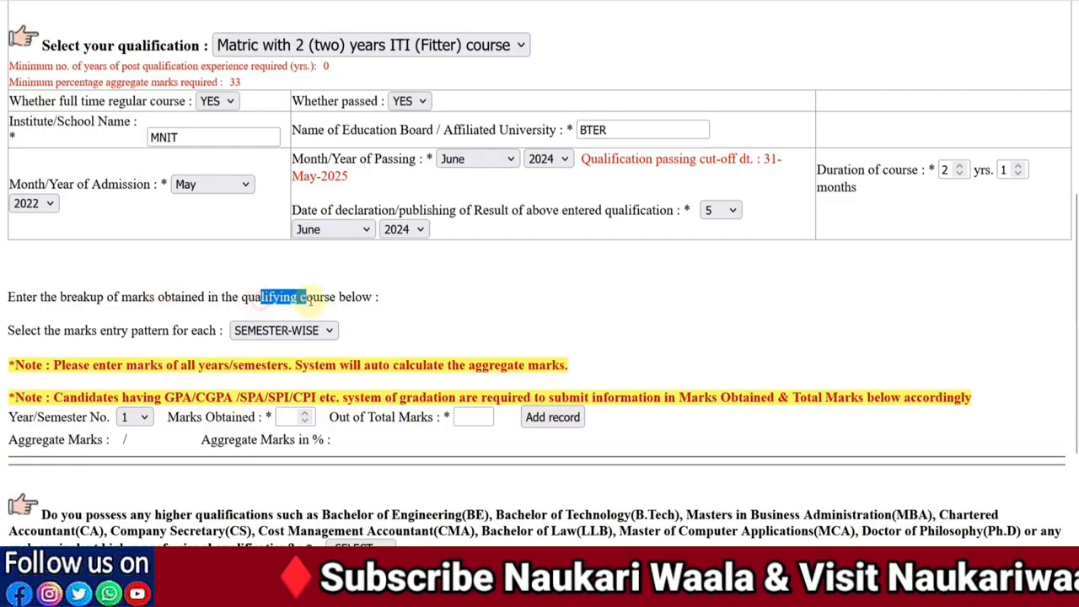
{"action": "left_click", "coordinate": [303, 330]}
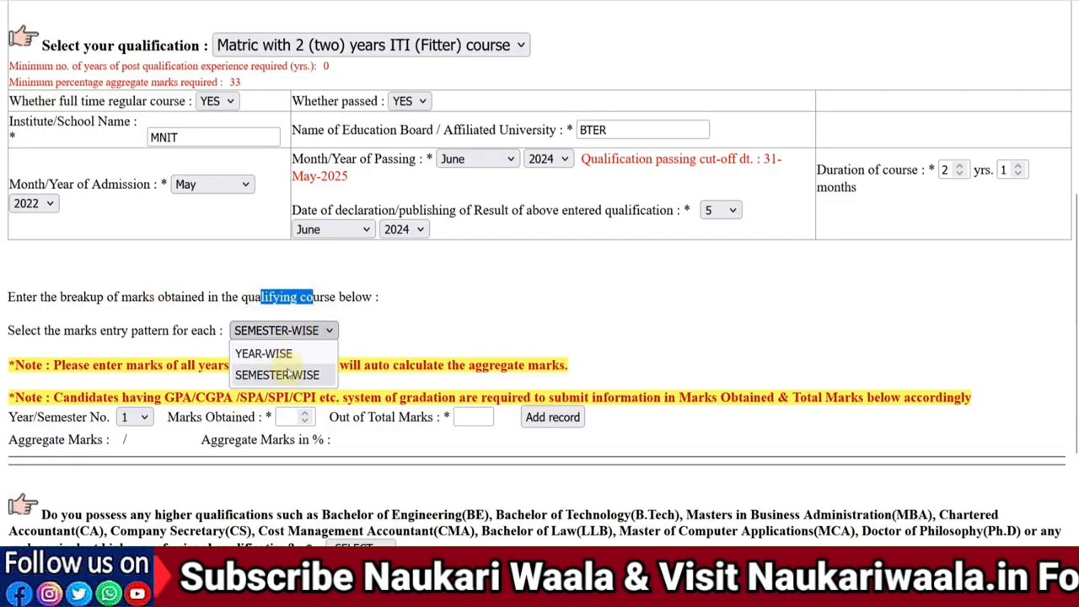
{"action": "left_click", "coordinate": [288, 374]}
{"action": "left_click", "coordinate": [381, 329]}
Add the semester 1 marks record with 411 obtained out of 700
{"action": "scroll", "coordinate": [381, 331], "scroll_direction": "down", "scroll_amount": 2}
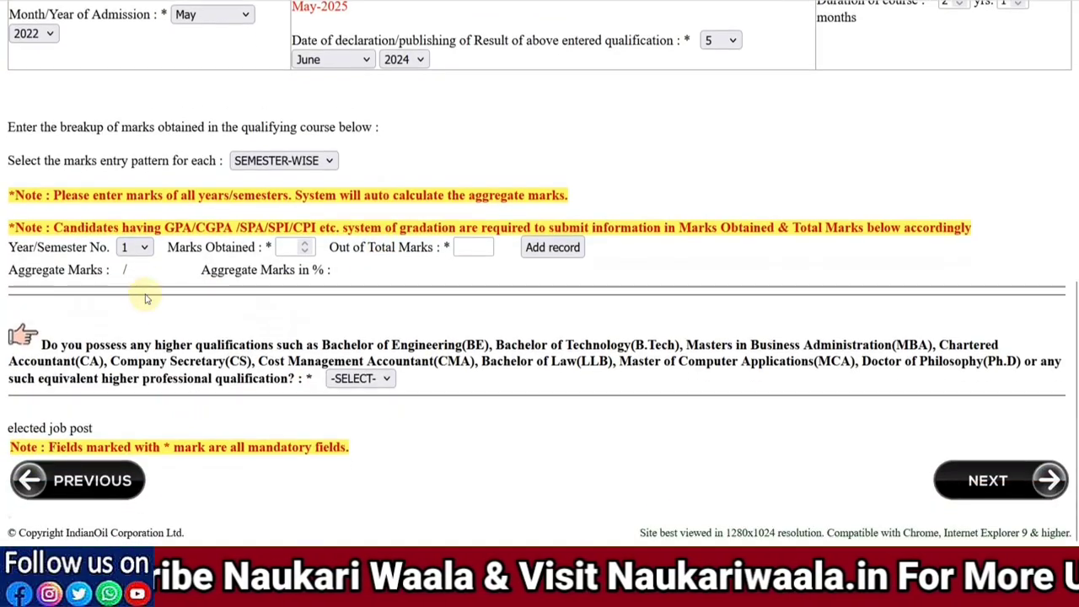
{"action": "left_click", "coordinate": [139, 252]}
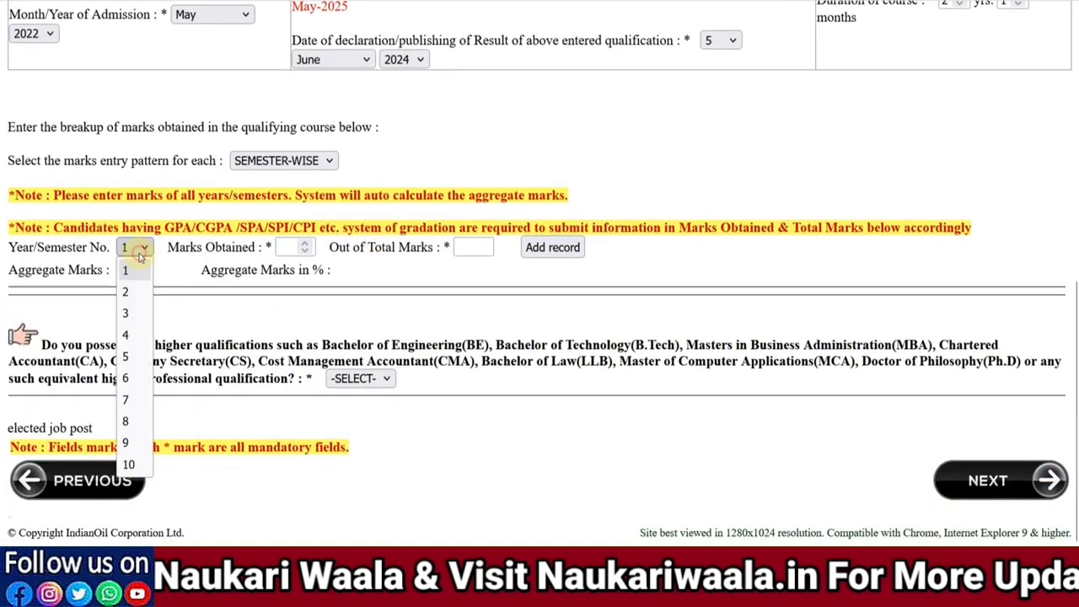
{"action": "left_click", "coordinate": [291, 249]}
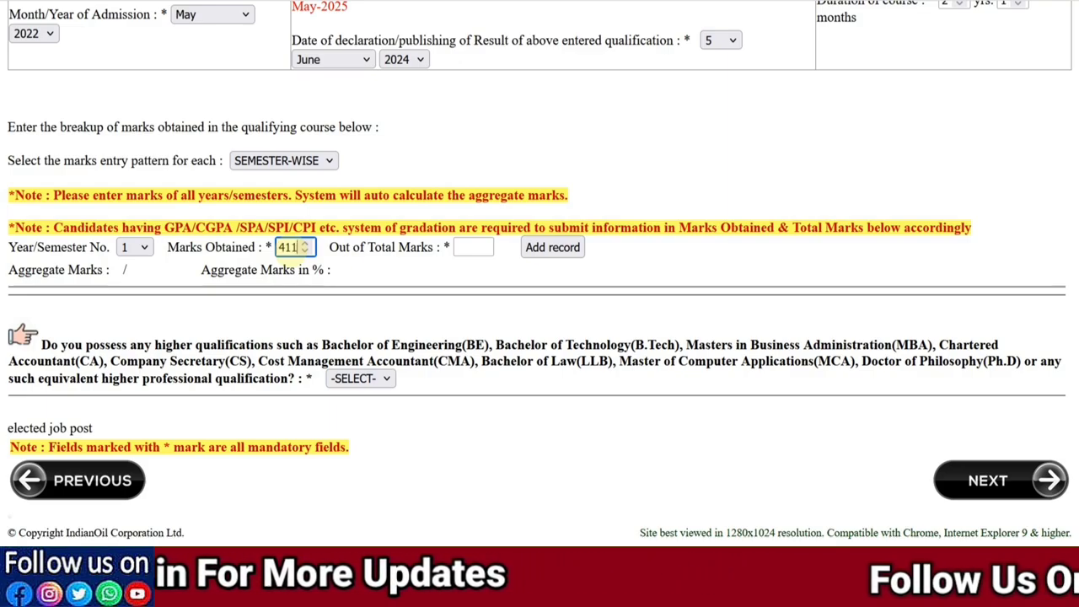
{"action": "left_click", "coordinate": [473, 247]}
{"action": "type", "text": "700"}
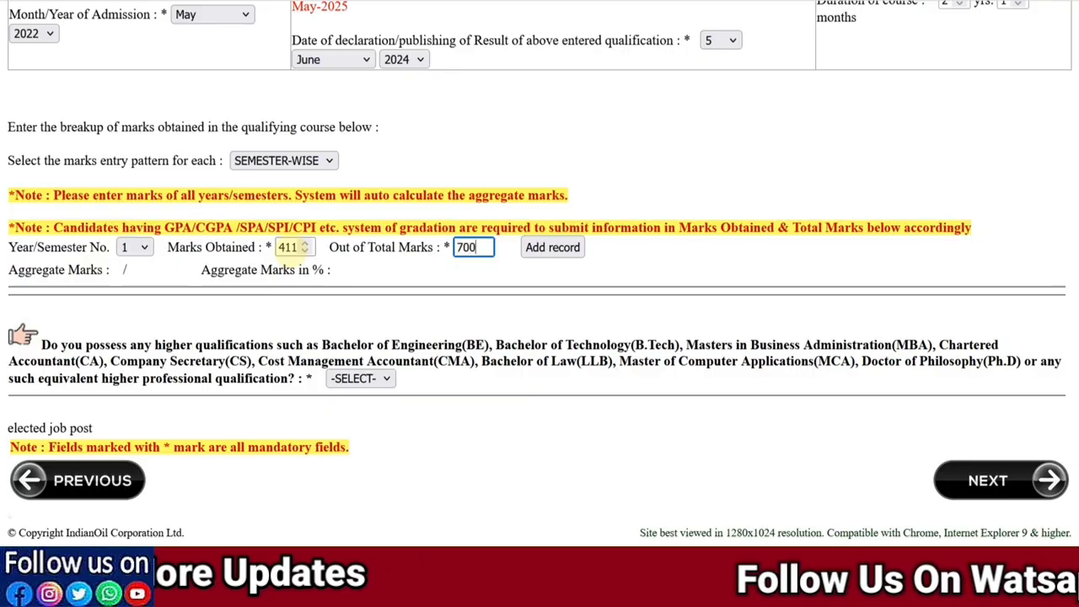
{"action": "left_click", "coordinate": [553, 247]}
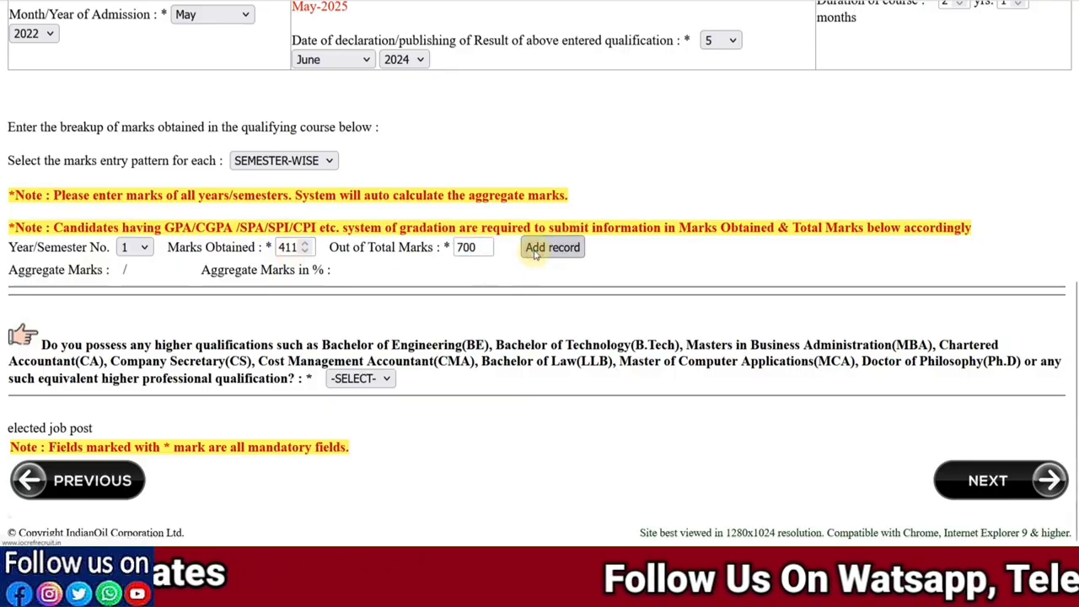
Add the semester 2 marks record with 450 obtained out of 700
{"action": "scroll", "coordinate": [521, 249], "scroll_direction": "down", "scroll_amount": 1}
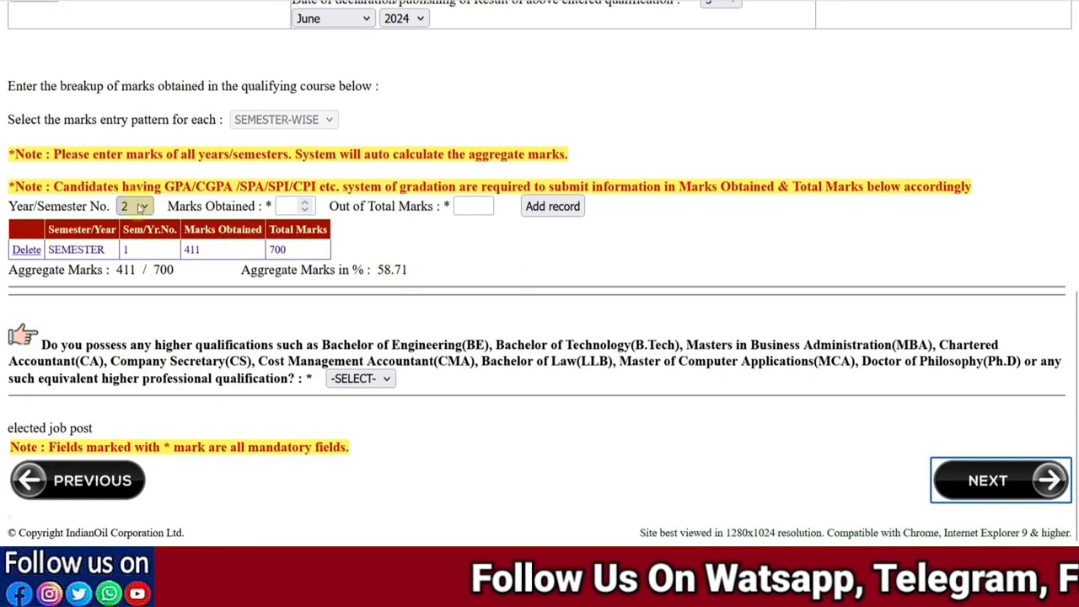
{"action": "left_click", "coordinate": [289, 208]}
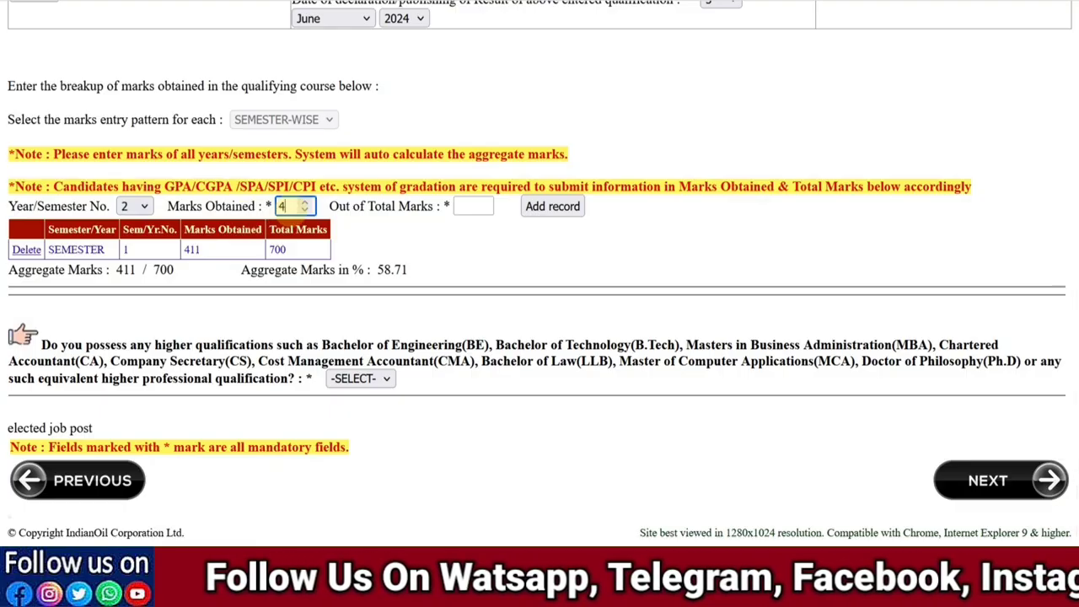
{"action": "left_click", "coordinate": [473, 207]}
{"action": "type", "text": "700"}
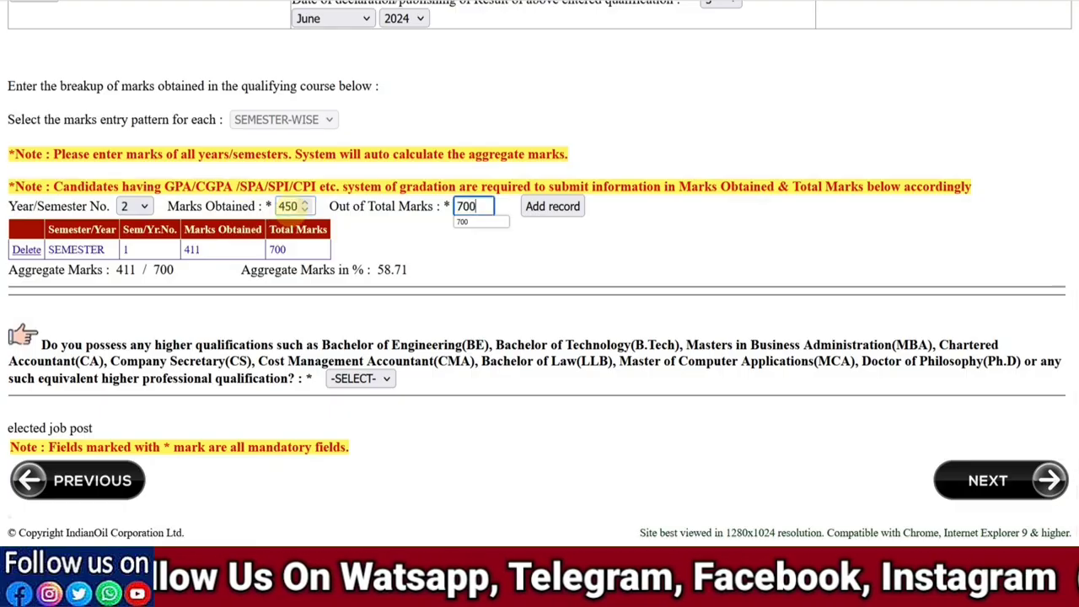
{"action": "left_click", "coordinate": [551, 206]}
Add the semester 3 marks record with 450 obtained out of 700
{"action": "scroll", "coordinate": [203, 222], "scroll_direction": "down", "scroll_amount": 1}
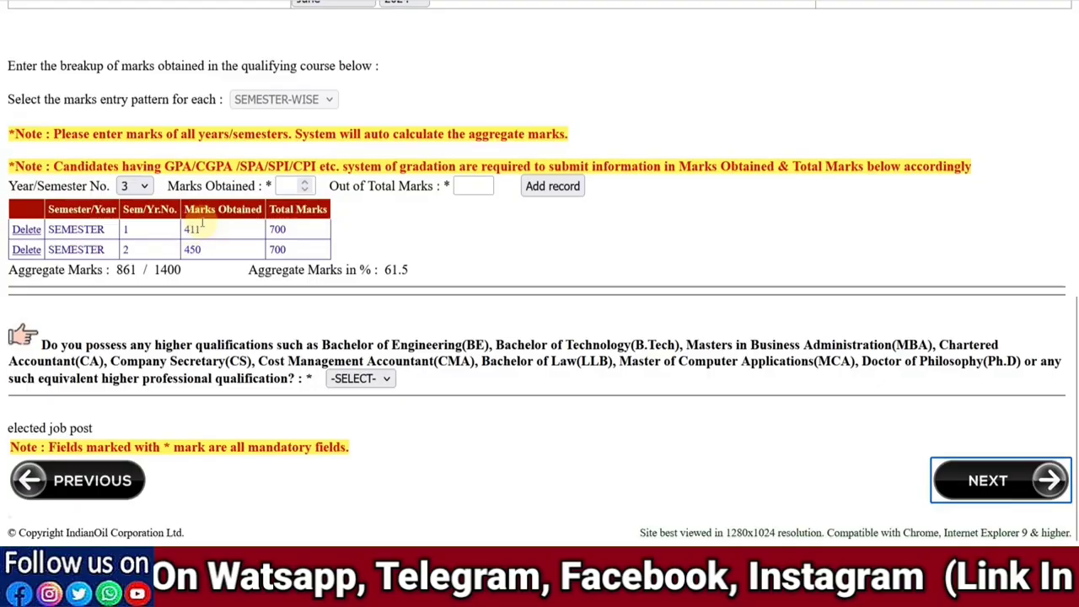
{"action": "left_click", "coordinate": [280, 186]}
{"action": "type", "text": "450"}
{"action": "key", "text": "Tab"}
{"action": "type", "text": "7"}
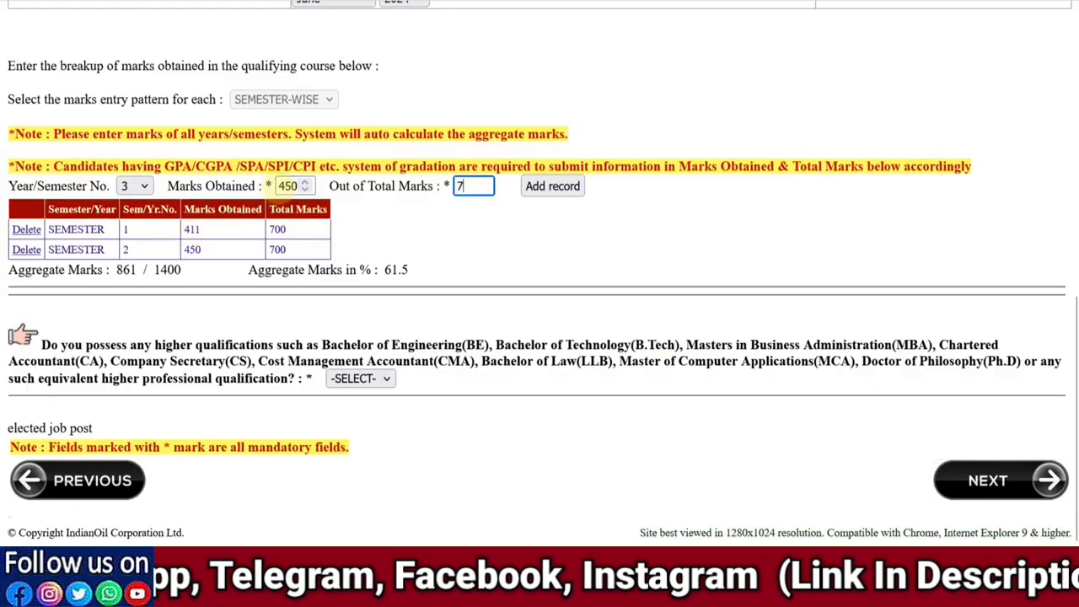
{"action": "type", "text": "00"}
{"action": "left_click", "coordinate": [550, 186]}
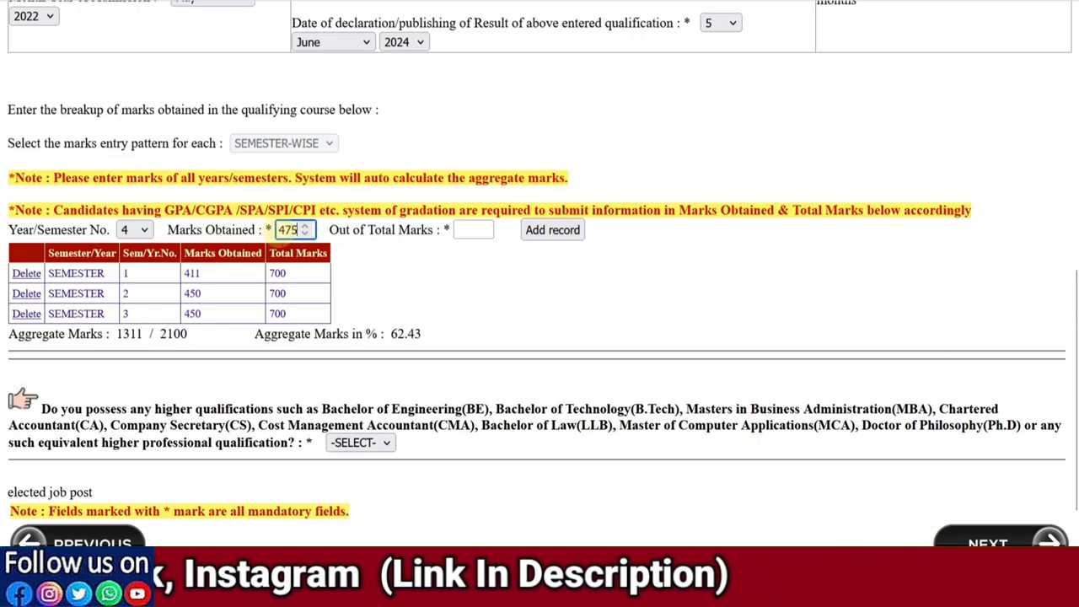
Add the semester 4 marks record with 475 obtained out of 700 and check the aggregate marks and percentage
{"action": "key", "text": "Tab"}
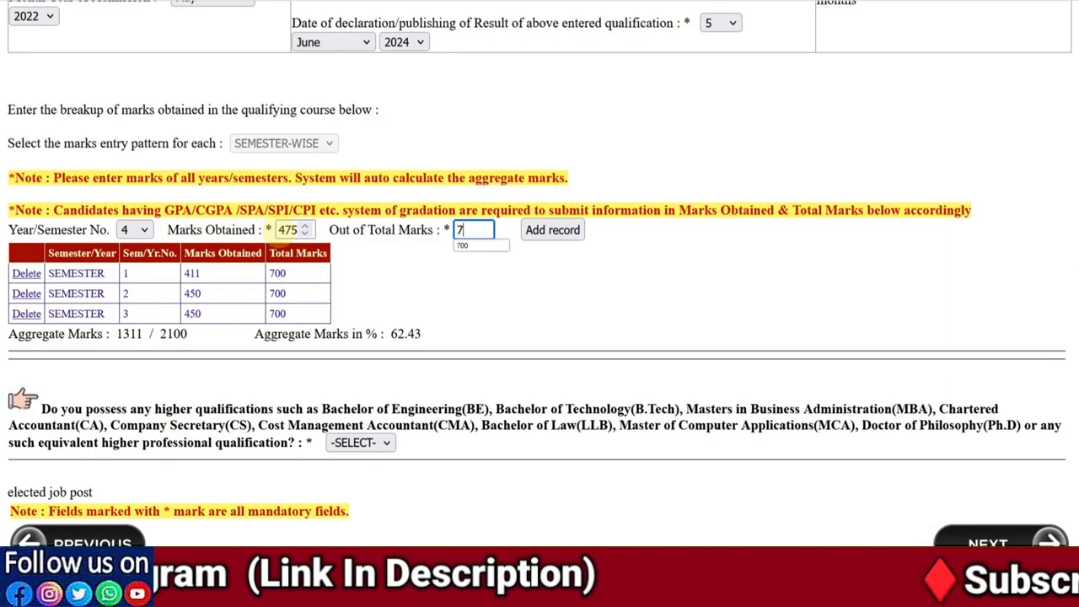
{"action": "left_click", "coordinate": [552, 230]}
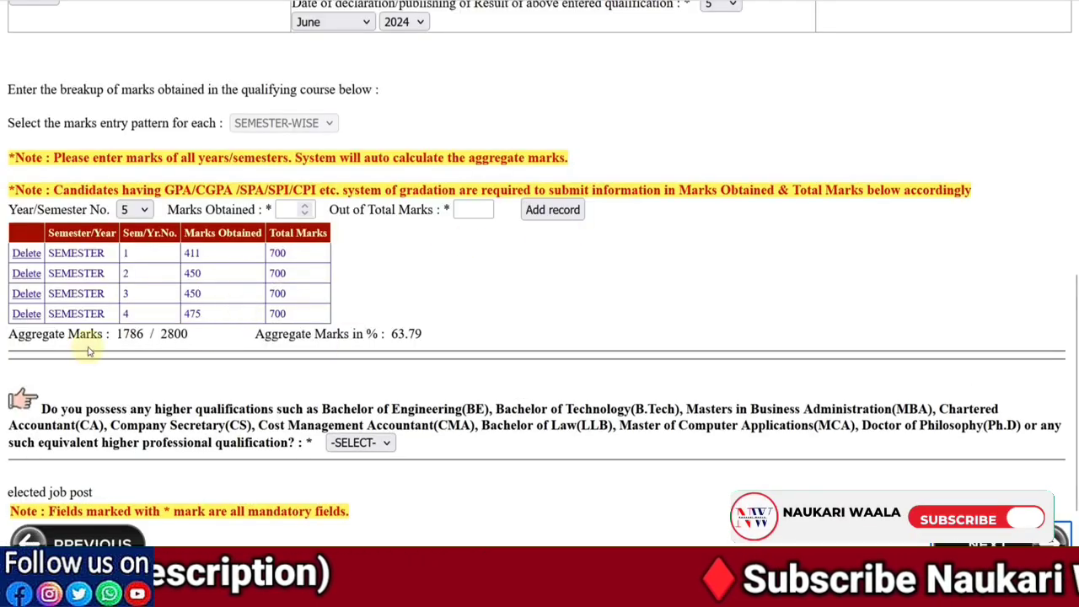
{"action": "left_click_drag", "start_coordinate": [109, 334], "coordinate": [166, 334]}
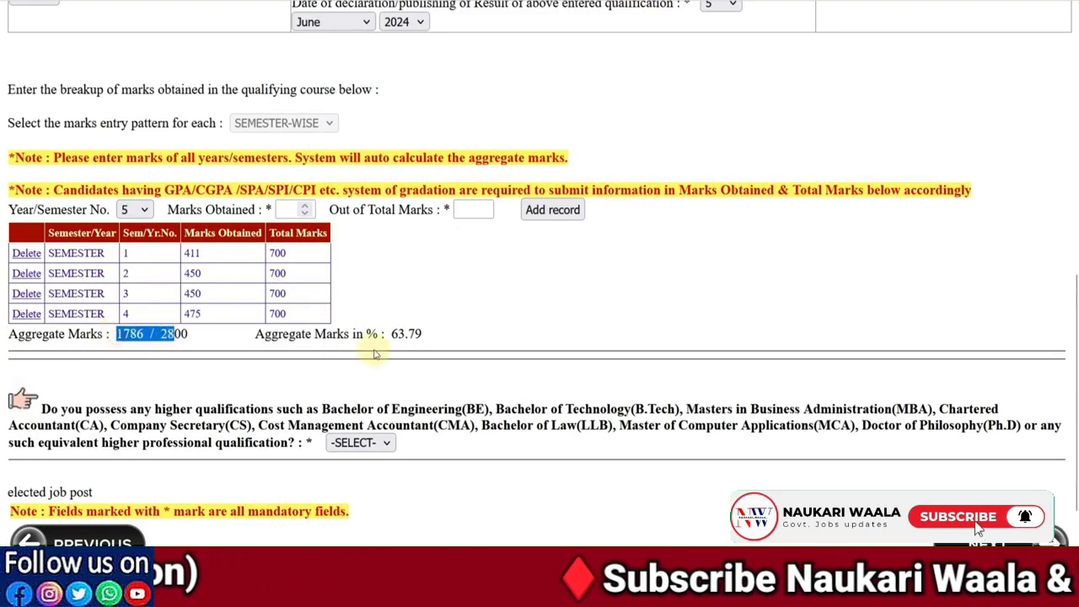
{"action": "left_click_drag", "start_coordinate": [390, 334], "coordinate": [435, 338]}
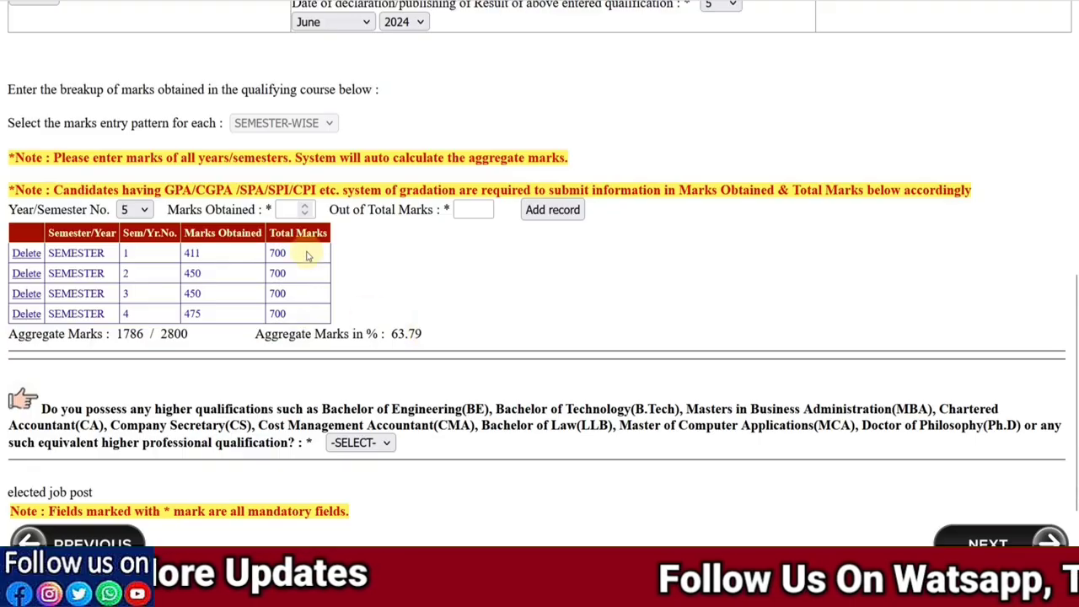
Answer NO to possessing higher professional qualifications, review the qualification entries and proceed to the Experience section
{"action": "scroll", "coordinate": [464, 315], "scroll_direction": "down", "scroll_amount": 1}
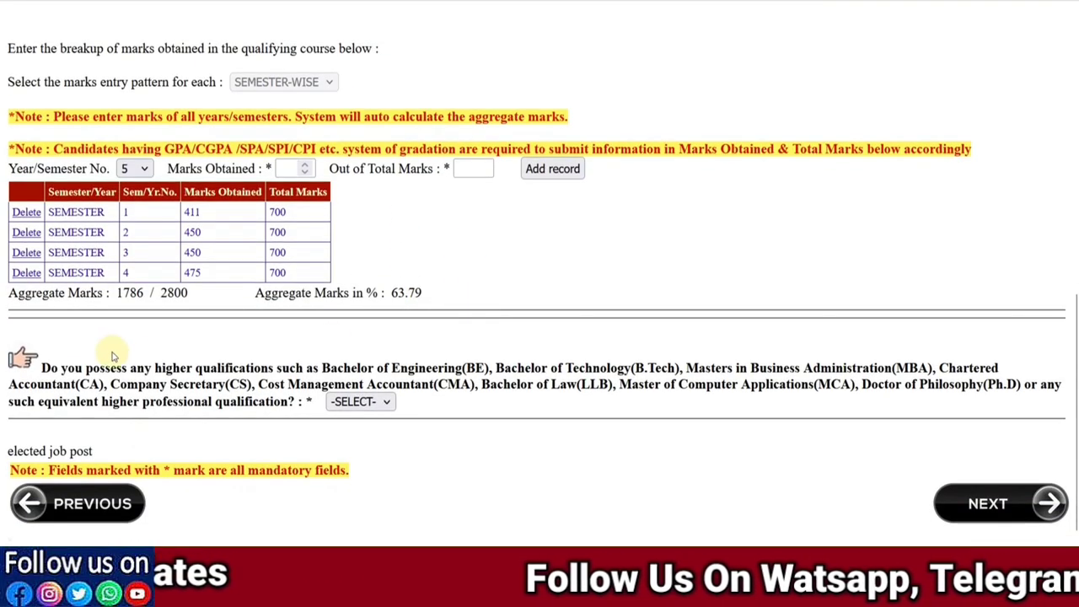
{"action": "left_click", "coordinate": [357, 405]}
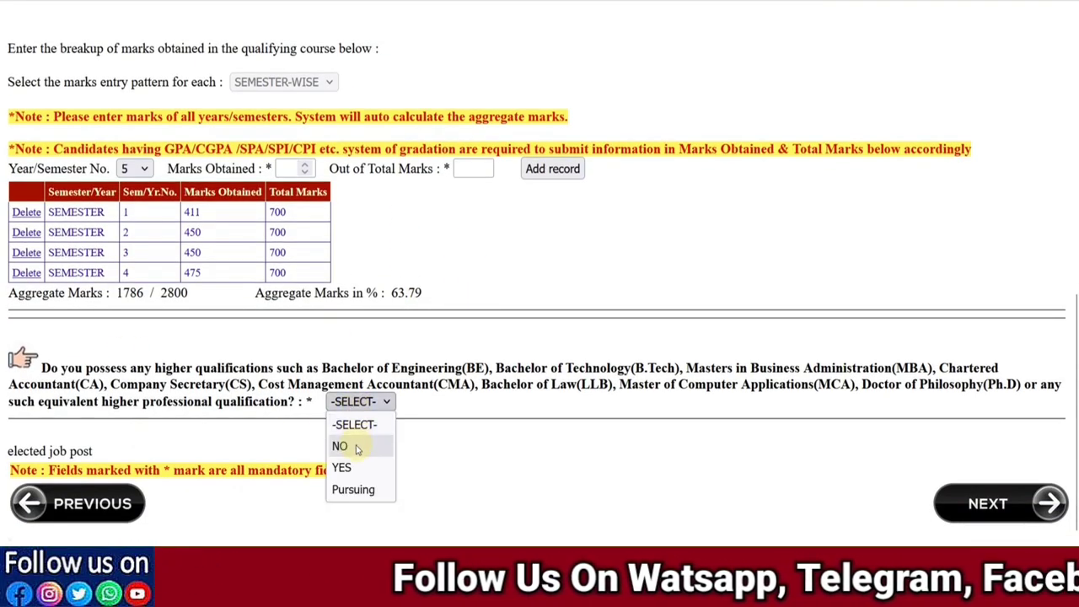
{"action": "left_click", "coordinate": [356, 453]}
{"action": "scroll", "coordinate": [393, 414], "scroll_direction": "down", "scroll_amount": 4}
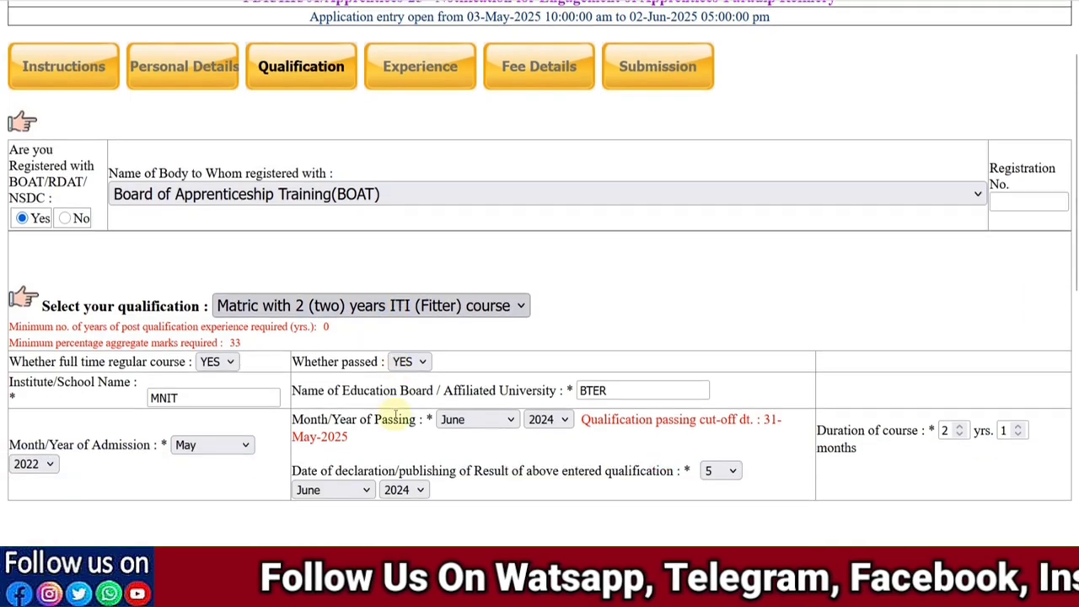
{"action": "scroll", "coordinate": [445, 357], "scroll_direction": "up", "scroll_amount": 4}
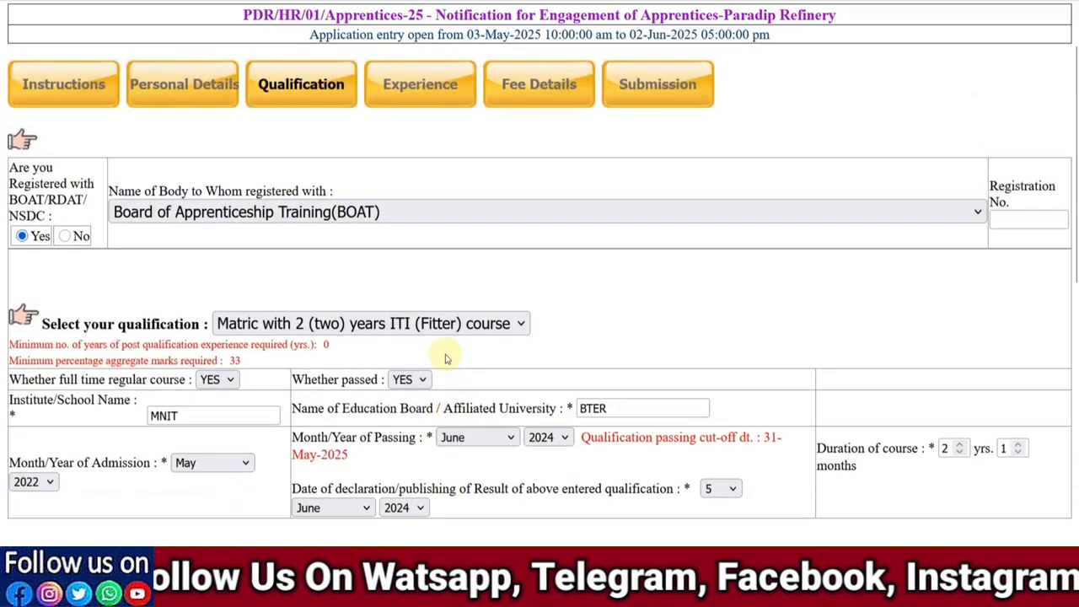
{"action": "scroll", "coordinate": [578, 405], "scroll_direction": "down", "scroll_amount": 5}
{"action": "scroll", "coordinate": [807, 410], "scroll_direction": "down", "scroll_amount": 3}
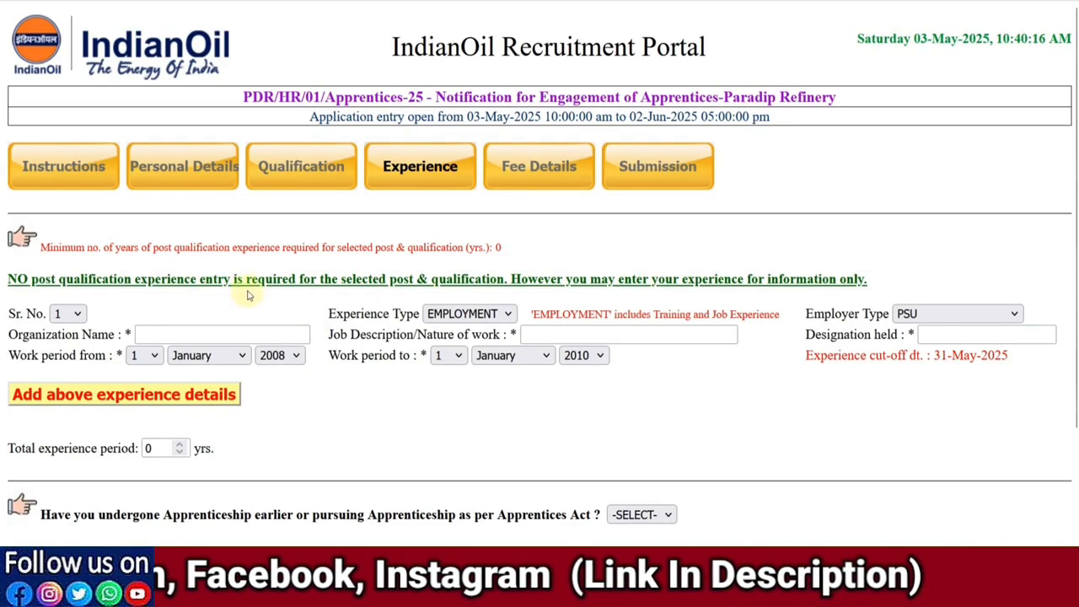
Answer NO to having undergone or pursuing an apprenticeship and proceed to the Fee Details section
{"action": "scroll", "coordinate": [261, 297], "scroll_direction": "down", "scroll_amount": 1}
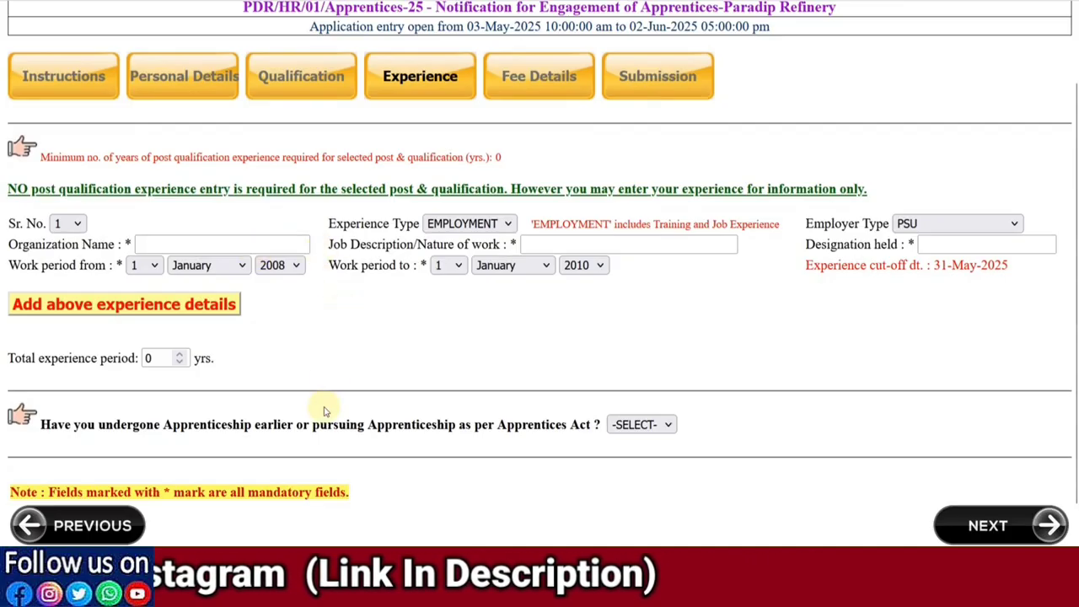
{"action": "left_click", "coordinate": [641, 425]}
{"action": "left_click", "coordinate": [631, 469]}
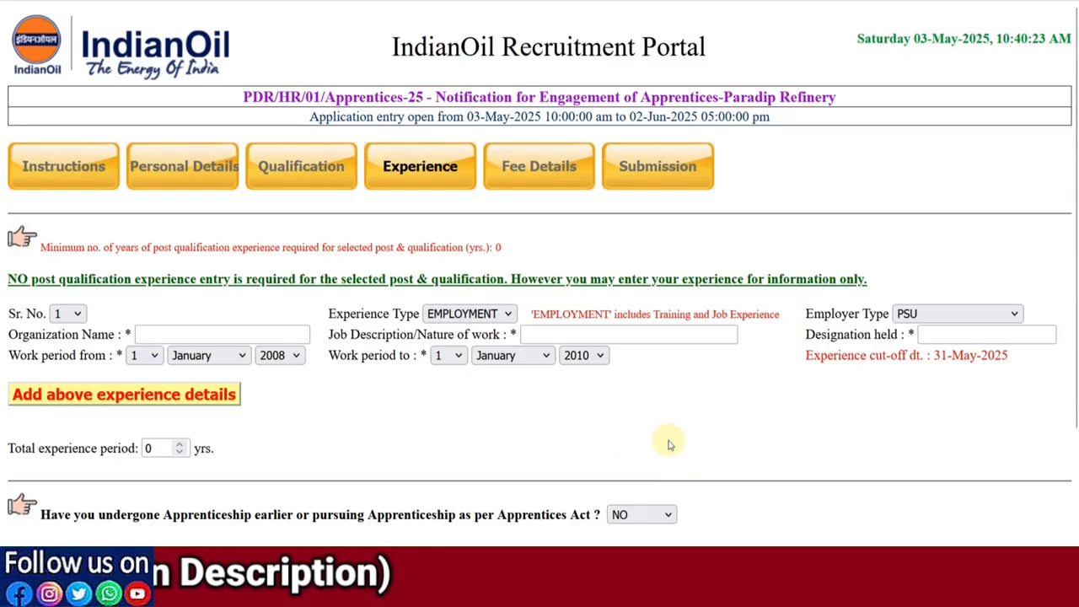
{"action": "scroll", "coordinate": [669, 443], "scroll_direction": "down", "scroll_amount": 2}
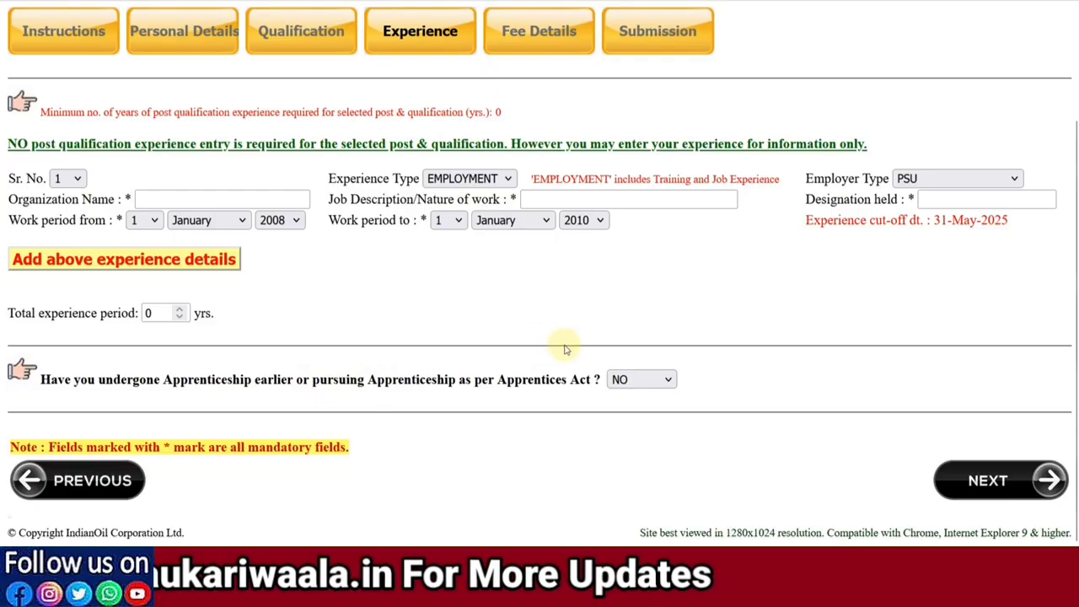
{"action": "left_click", "coordinate": [985, 488]}
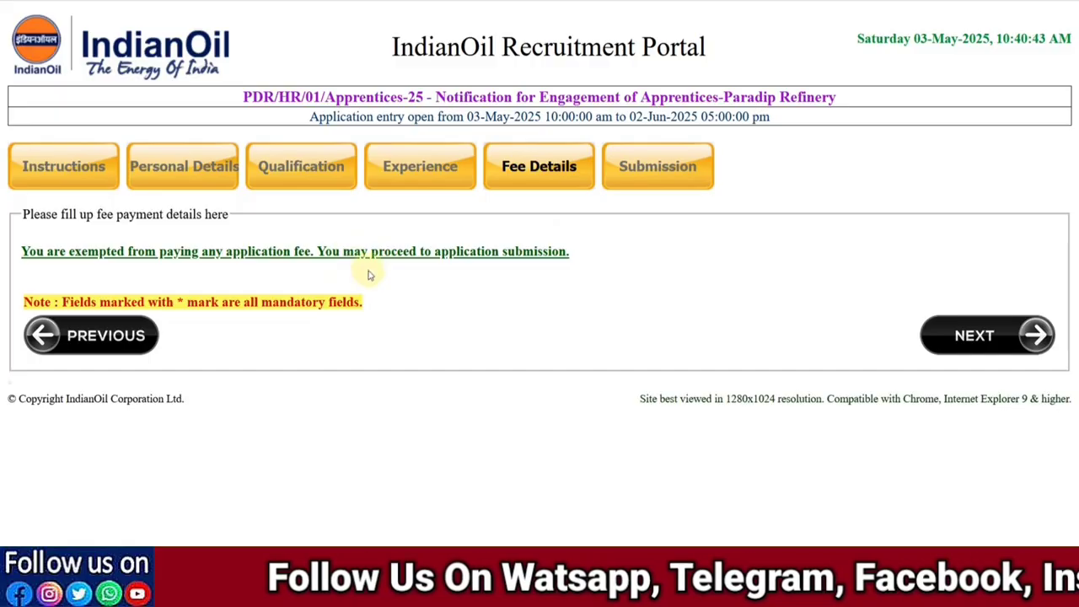
Proceed to the Submission section, accept the declaration and validate the application
{"action": "left_click", "coordinate": [975, 337]}
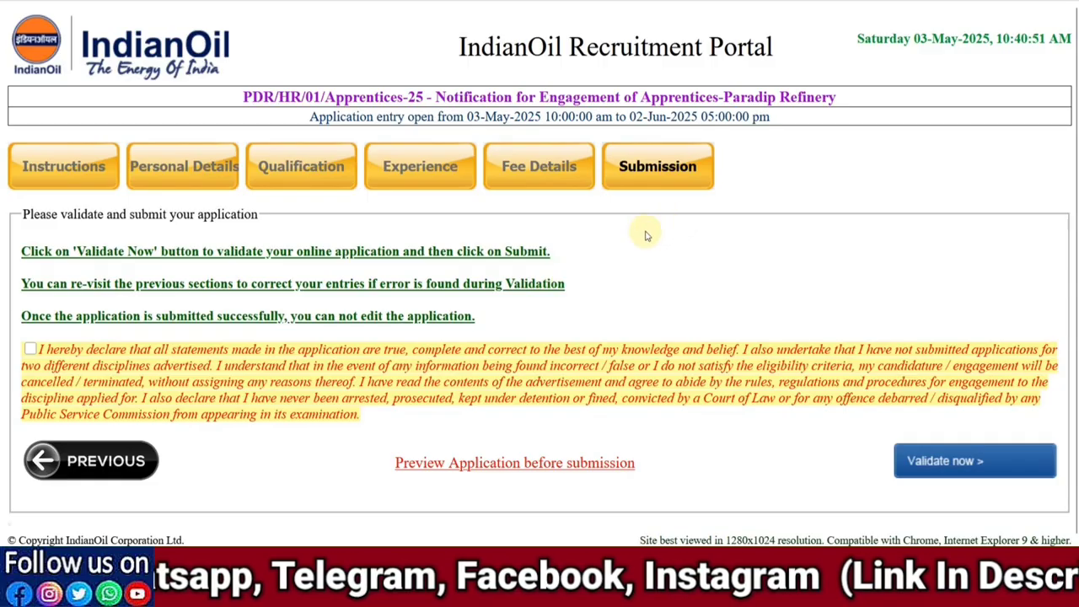
{"action": "left_click", "coordinate": [30, 350]}
{"action": "scroll", "coordinate": [506, 396], "scroll_direction": "down", "scroll_amount": 1}
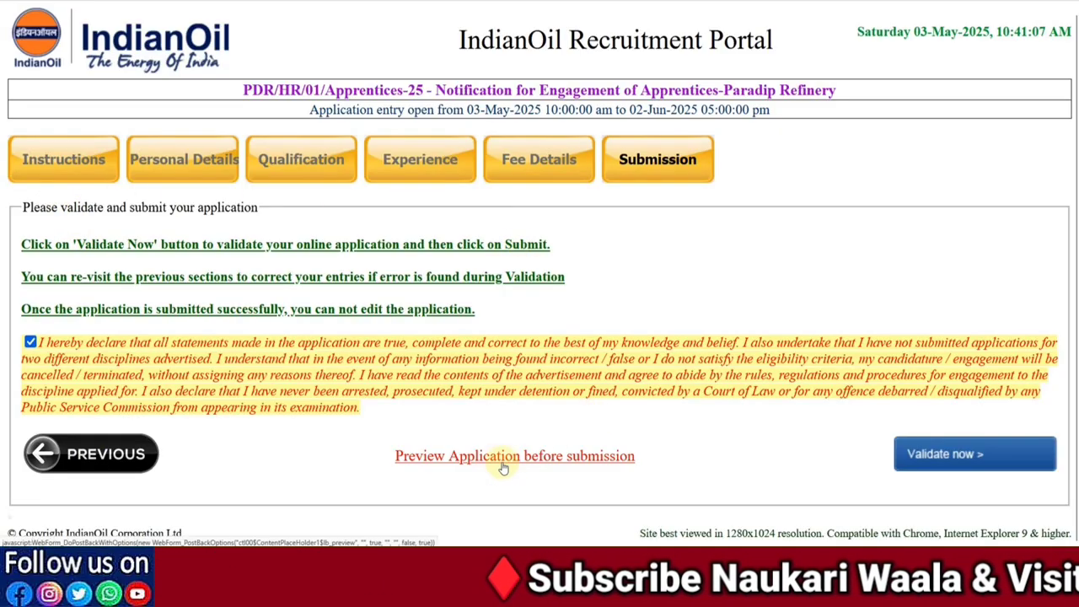
{"action": "left_click", "coordinate": [933, 463]}
Submit the validated application and dismiss the notice about the emailed application form PDF
{"action": "scroll", "coordinate": [855, 410], "scroll_direction": "down", "scroll_amount": 1}
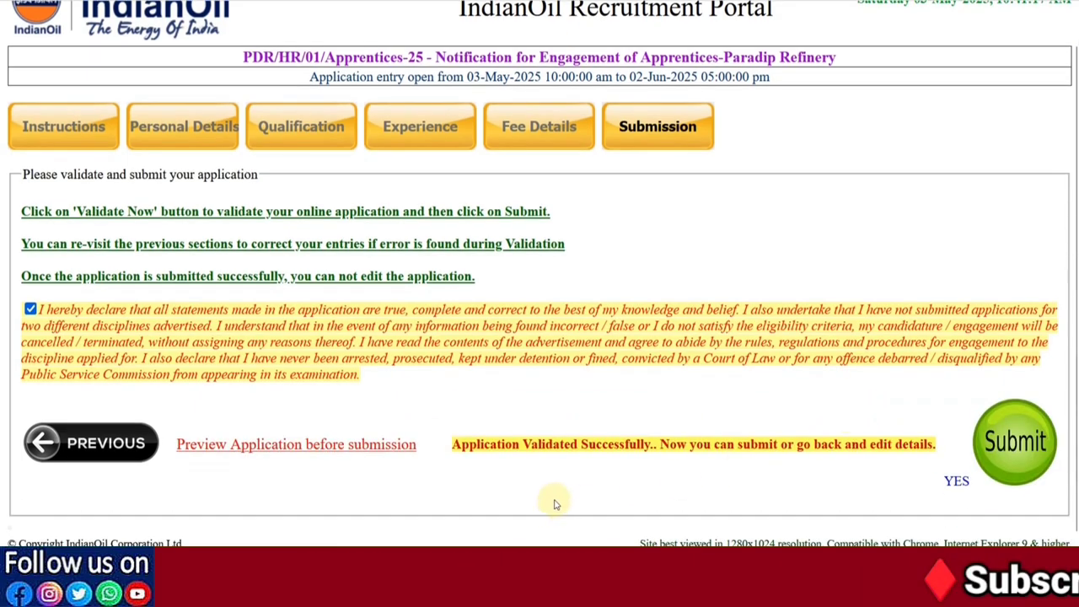
{"action": "left_click", "coordinate": [1017, 453]}
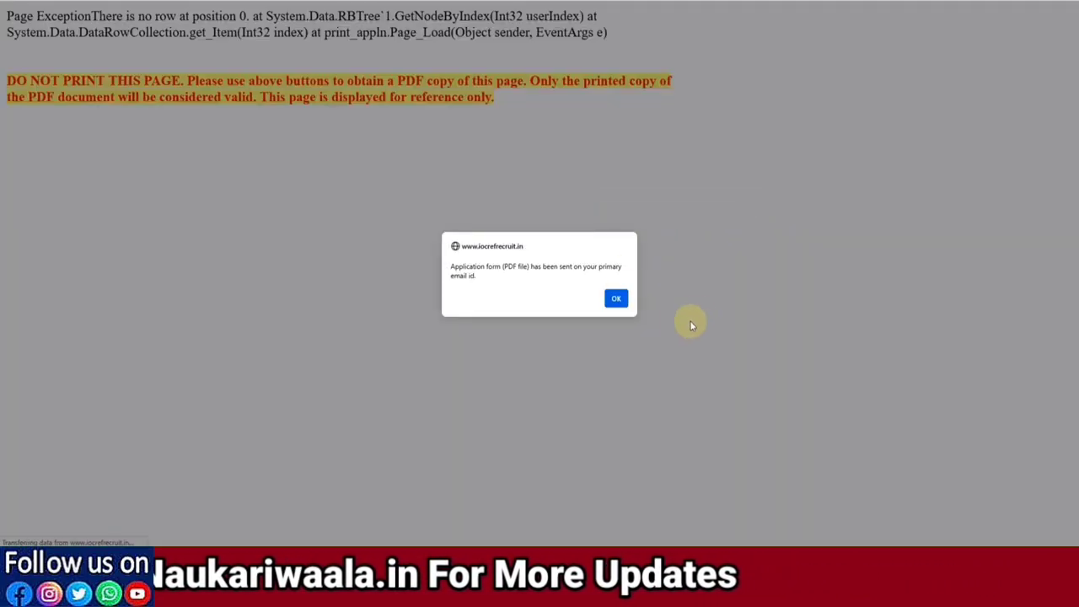
{"action": "left_click", "coordinate": [617, 300]}
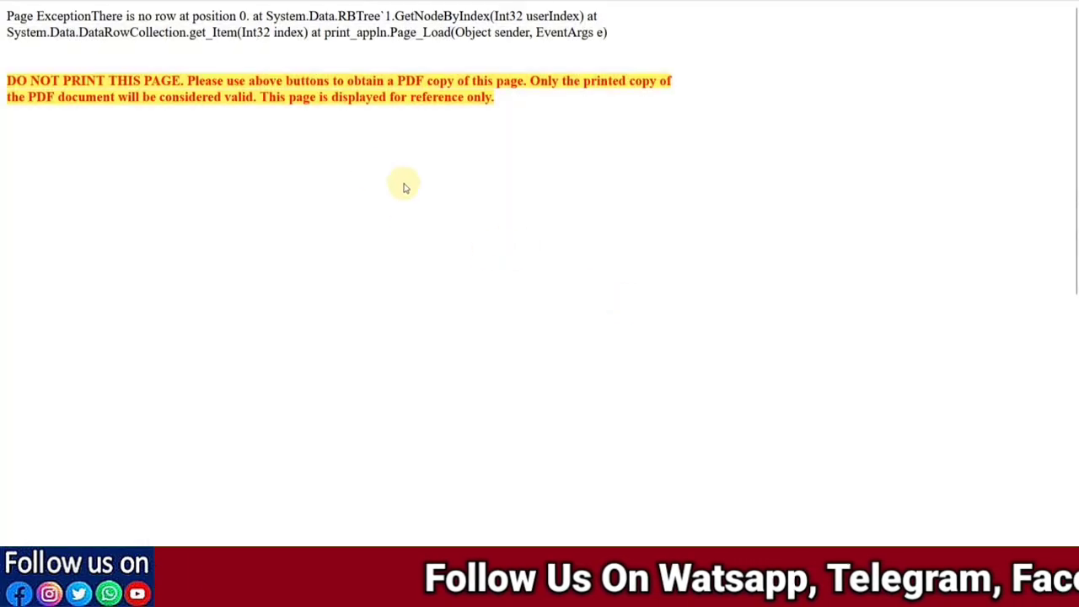
Return to the recruitment portal home page and select the Application No. field in the section for viewing or emailing the application form
{"action": "left_click", "coordinate": [17, 2]}
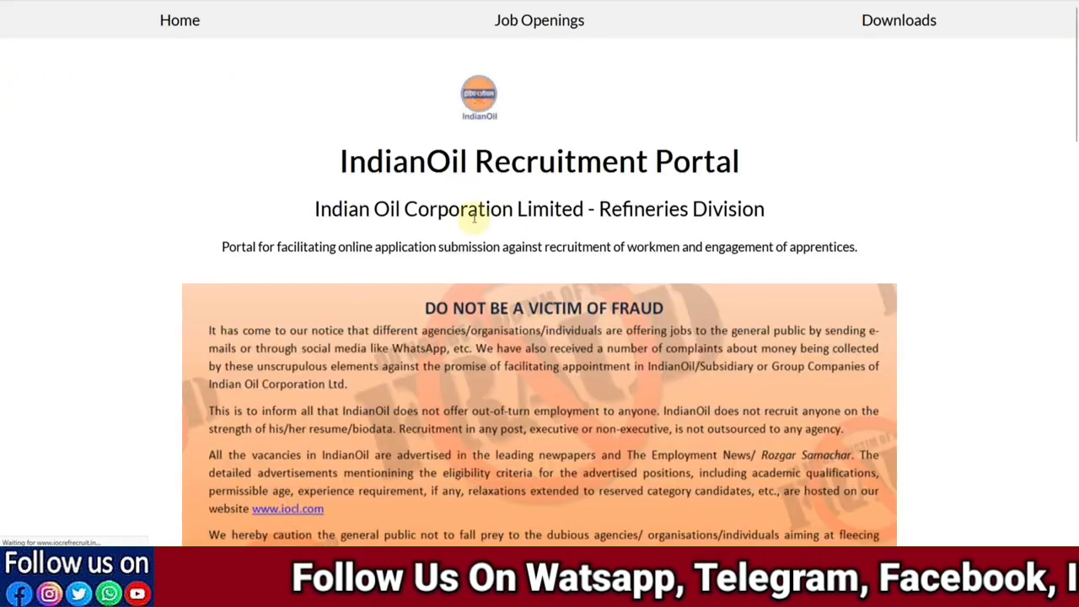
{"action": "scroll", "coordinate": [650, 270], "scroll_direction": "down", "scroll_amount": 15}
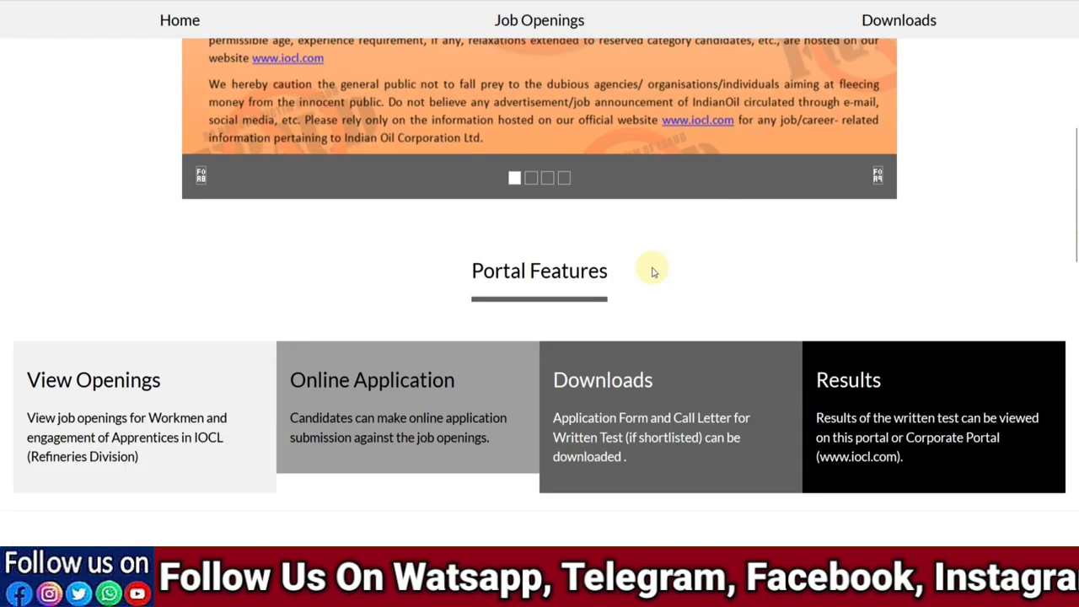
{"action": "scroll", "coordinate": [700, 268], "scroll_direction": "down", "scroll_amount": 1}
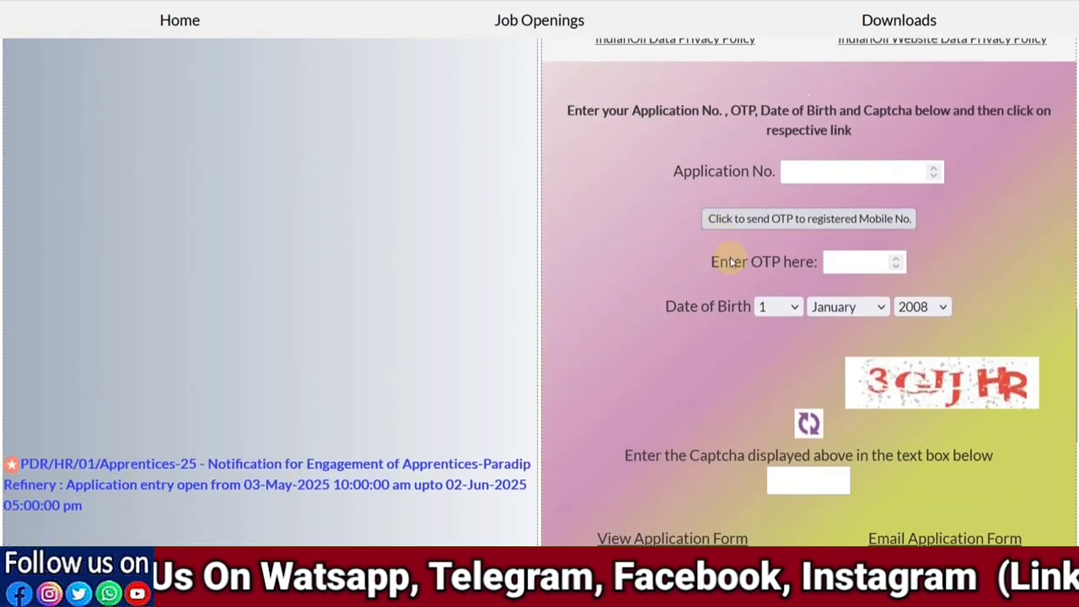
{"action": "left_click", "coordinate": [817, 135]}
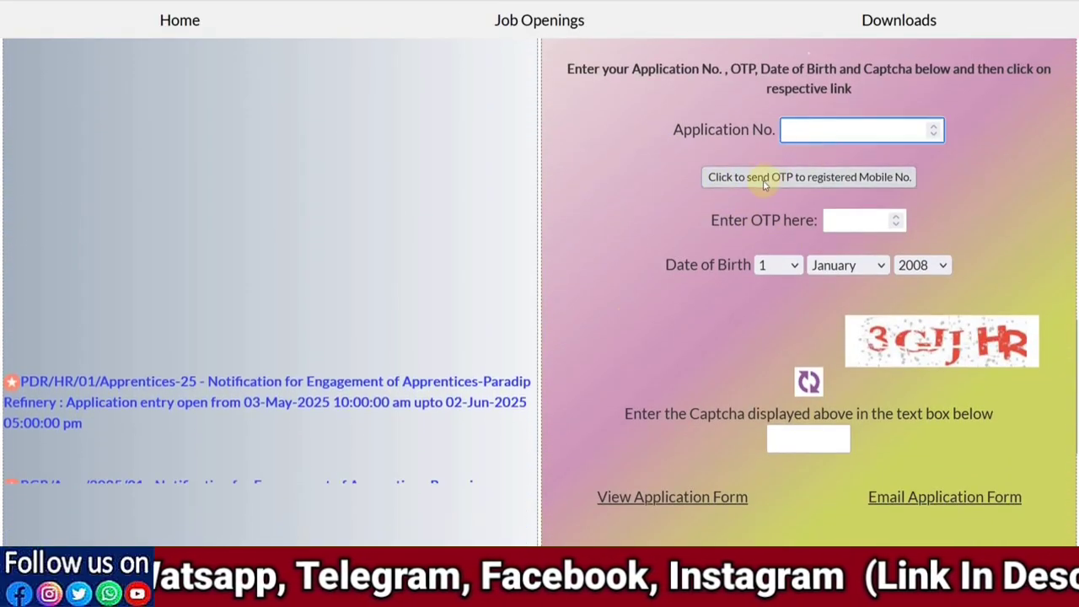